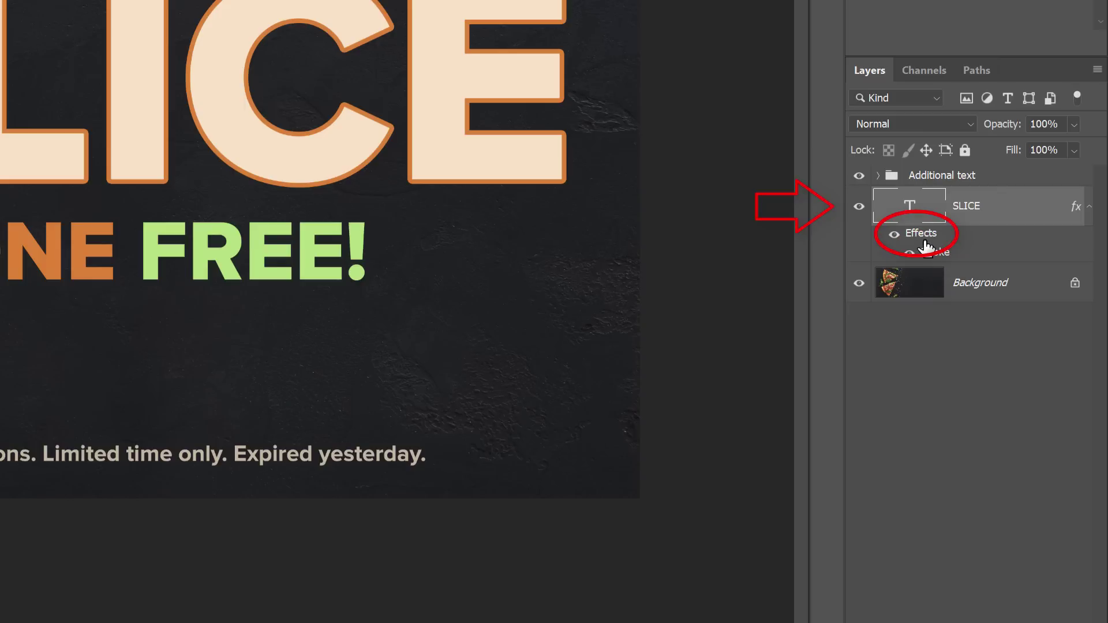
# Hide the Additional text group and convert the stroked SLICE text layer into a Smart Object.
pyautogui.click(877, 175)
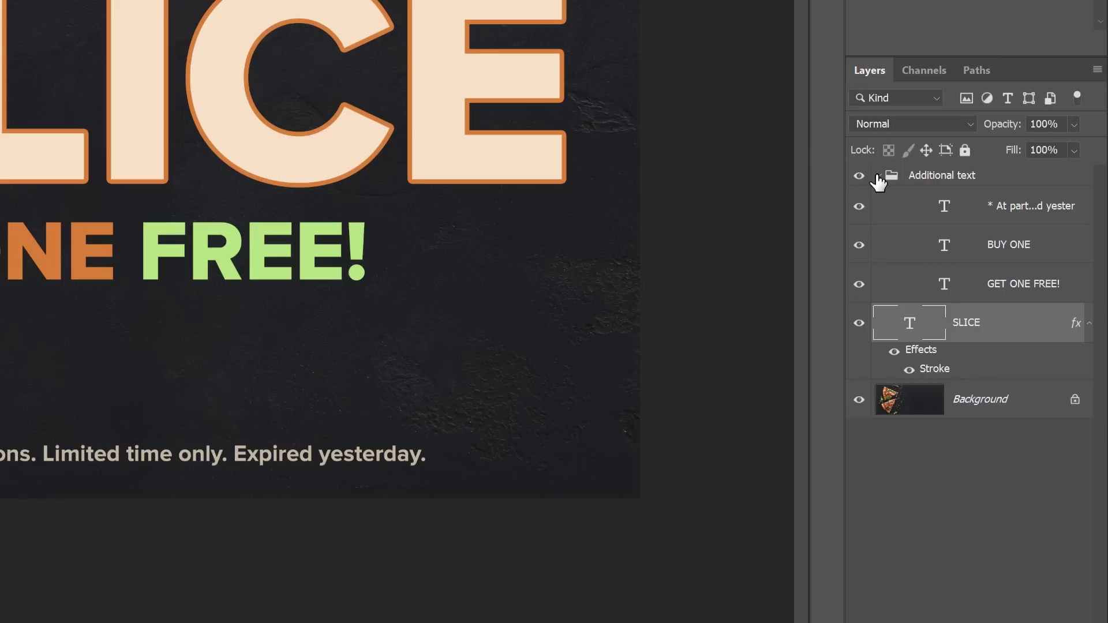
pyautogui.click(877, 175)
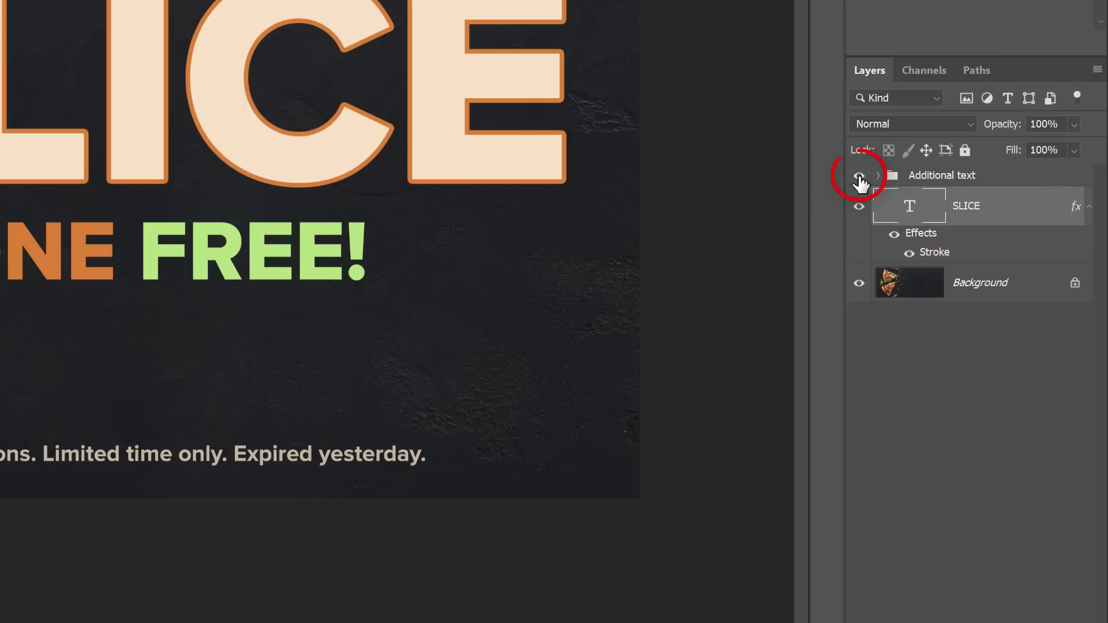
pyautogui.click(860, 176)
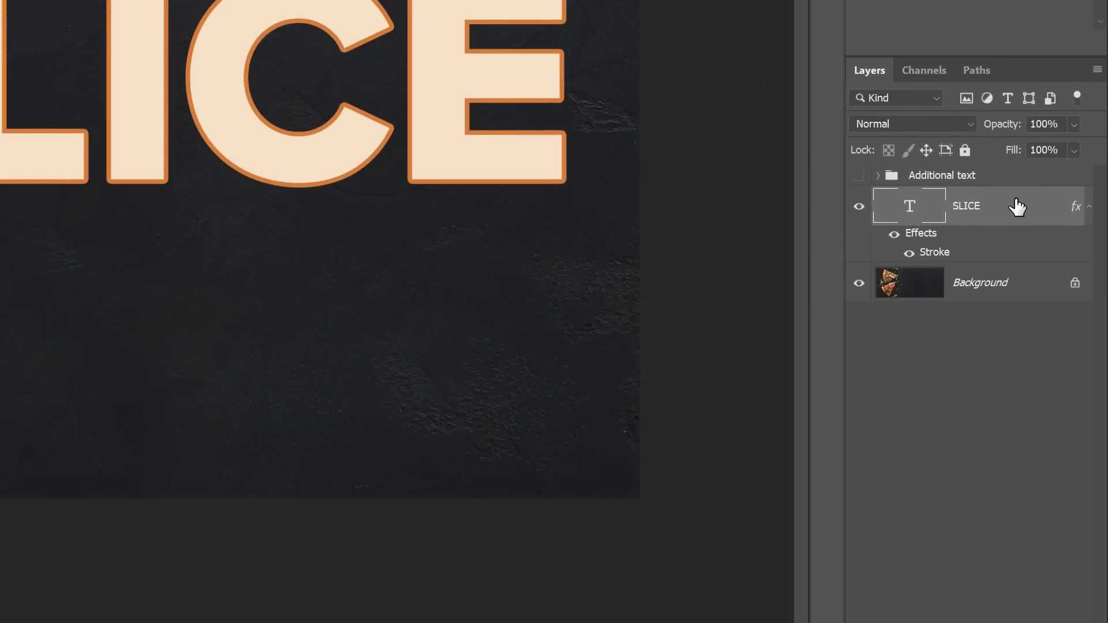
pyautogui.click(1097, 71)
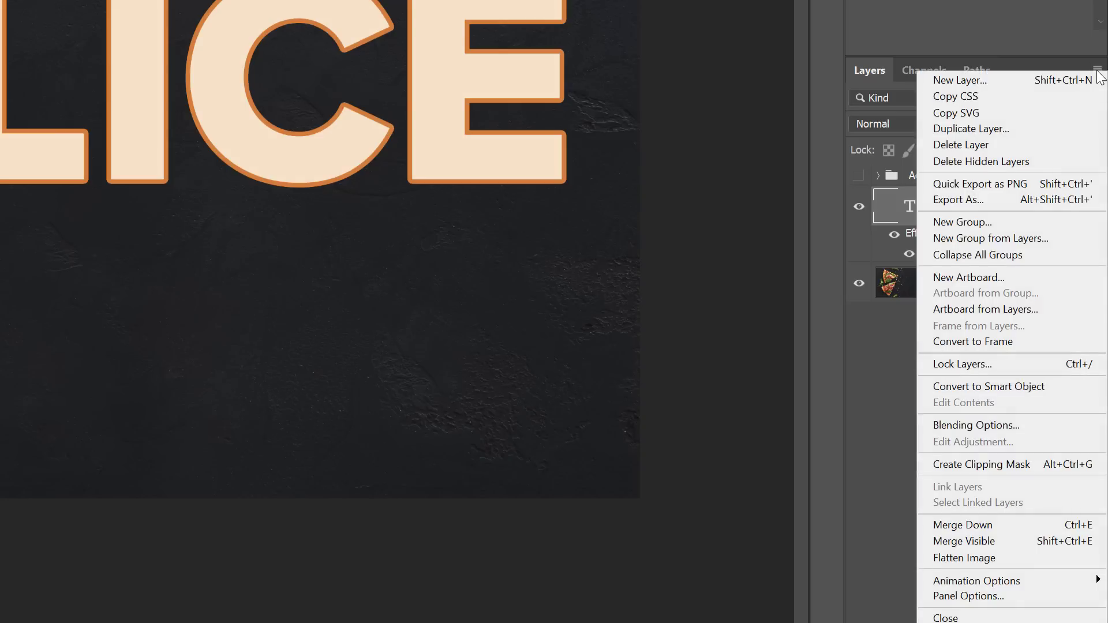
pyautogui.click(1056, 385)
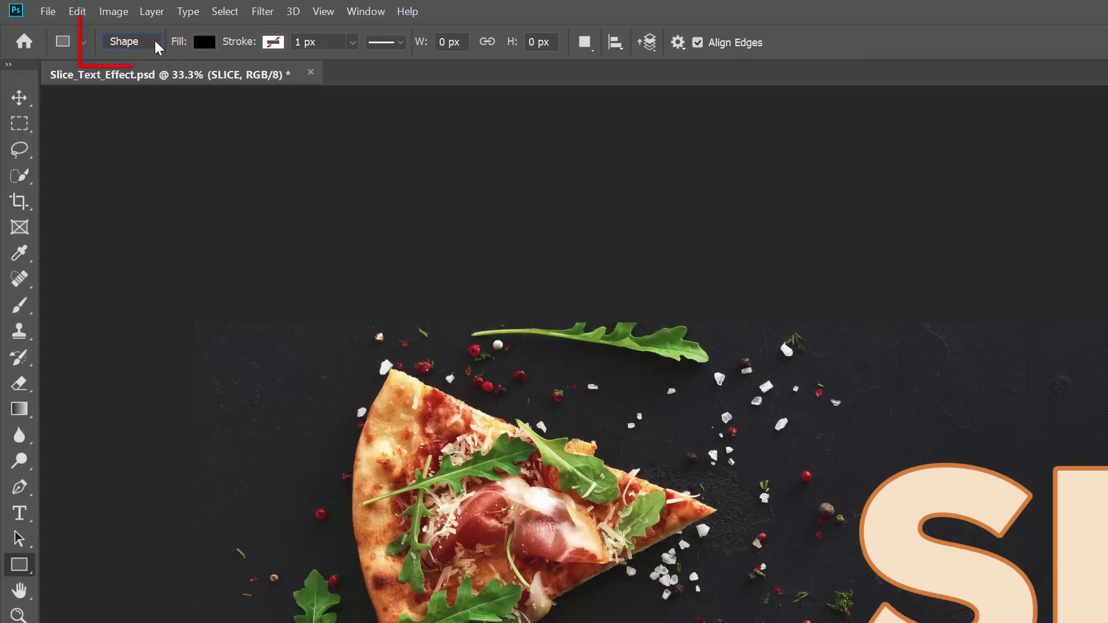
# Set the Rectangle tool's drawing mode to Path.
pyautogui.click(157, 47)
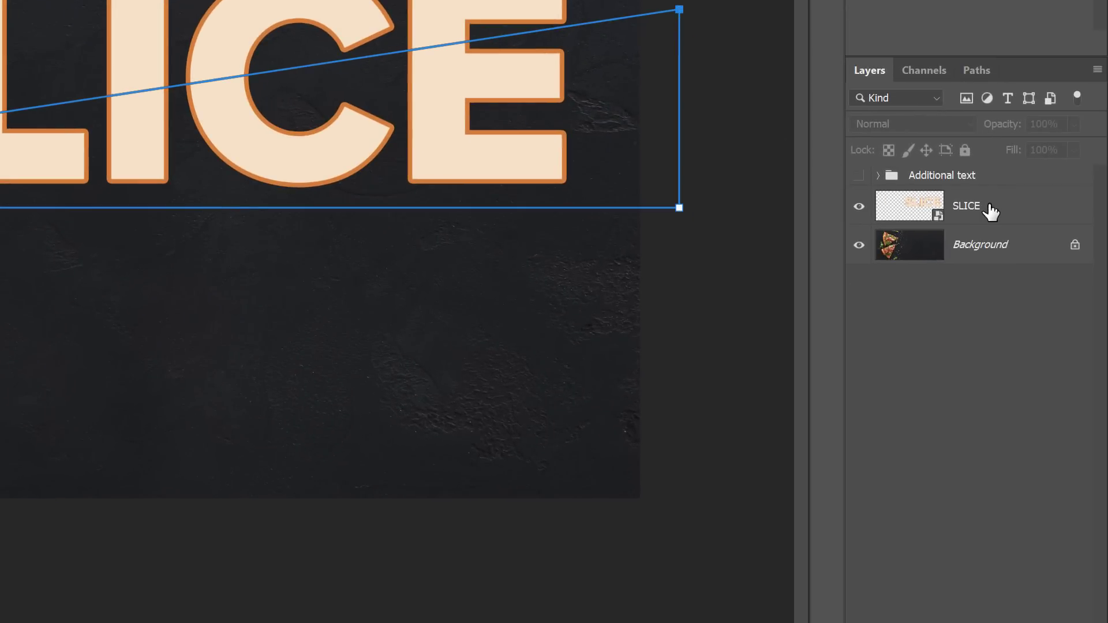
# Give the SLICE layer a vector mask from the diagonal path.
pyautogui.click(1014, 204)
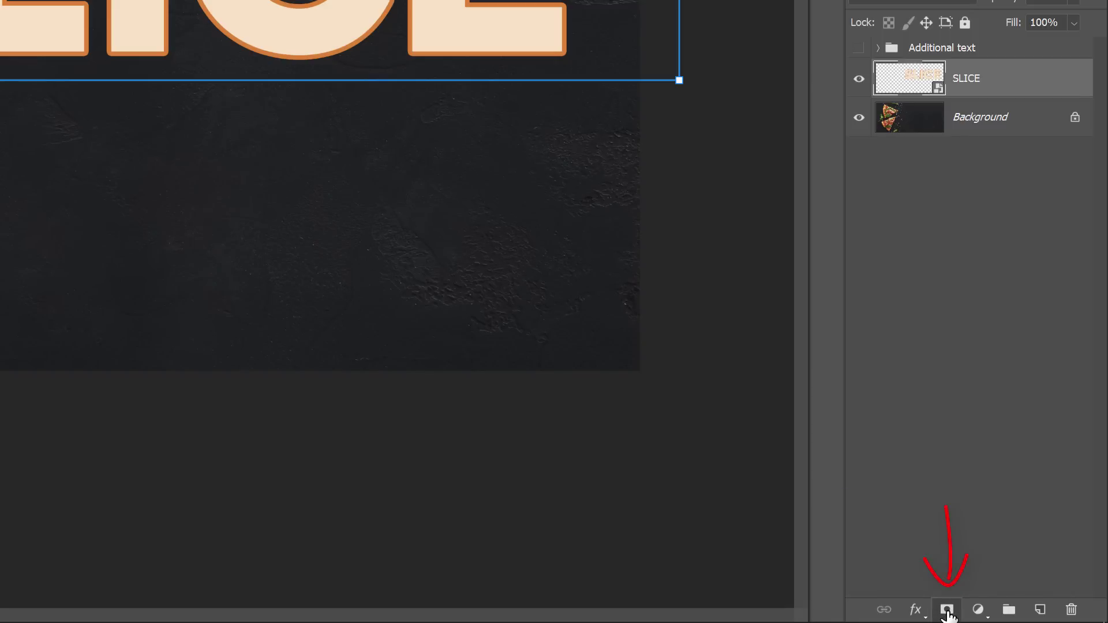
pyautogui.keyDown('ctrl'); pyautogui.click(947, 610); pyautogui.keyUp('ctrl')
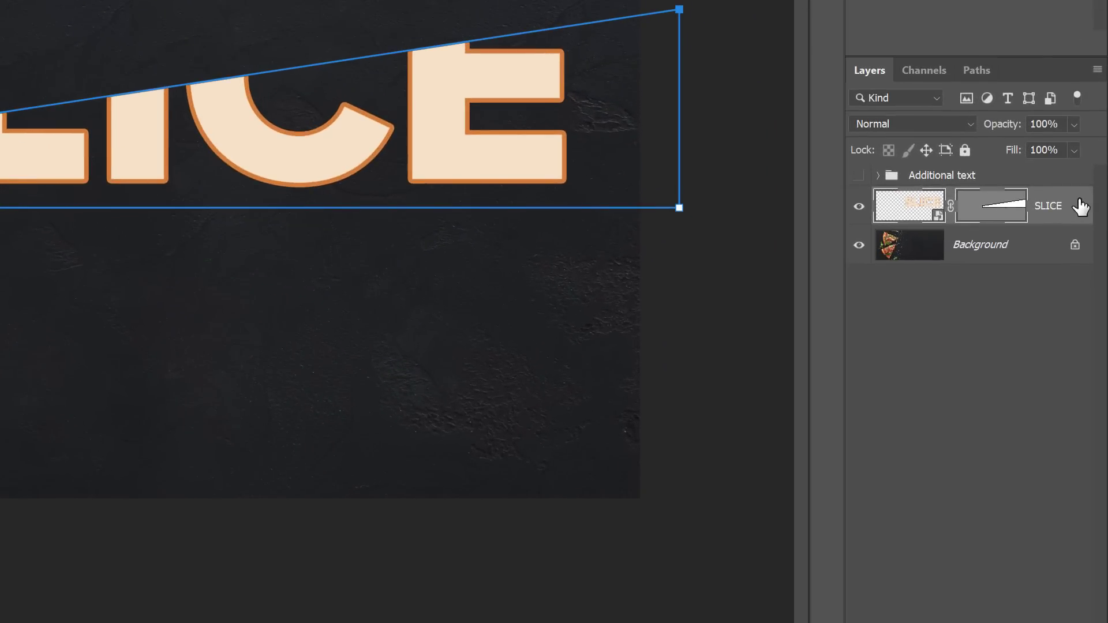
# Create a SLICE copy layer that keeps the same diagonal vector mask.
pyautogui.moveTo(1081, 203); pyautogui.dragTo(1041, 612)
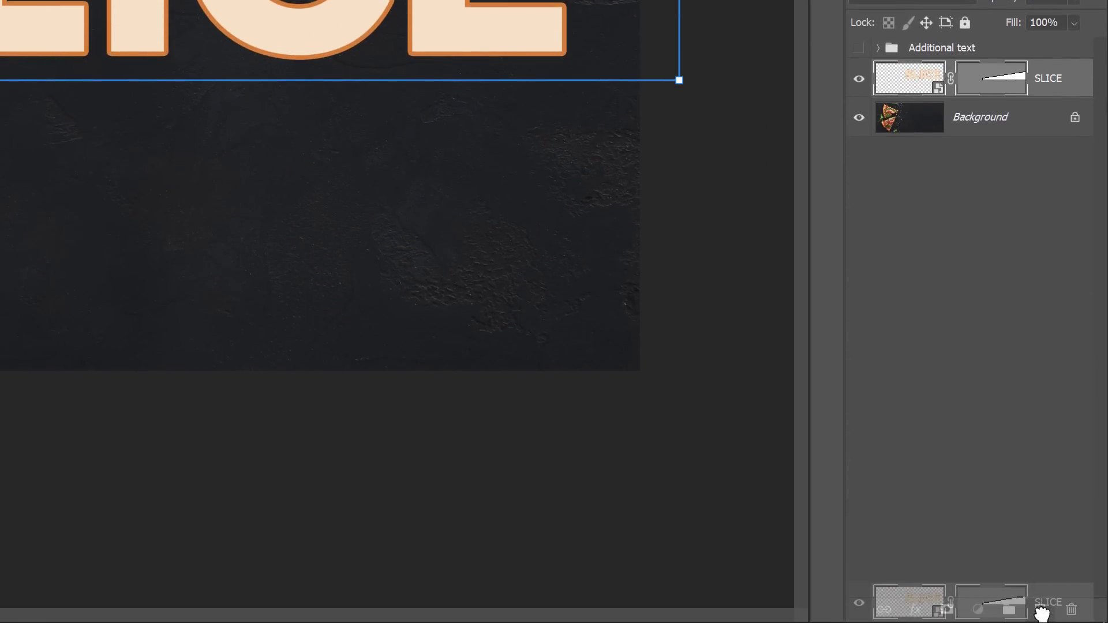
pyautogui.moveTo(1042, 613); pyautogui.dragTo(1042, 610)
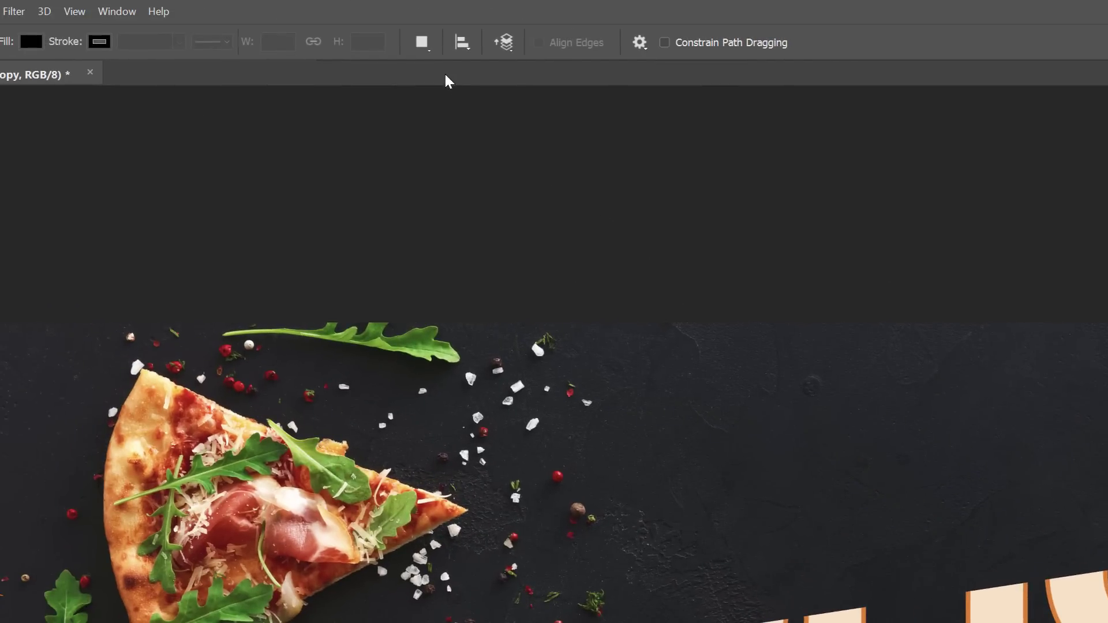
# Set the SLICE copy's path operation to Subtract Front Shape to invert its mask.
pyautogui.click(422, 43)
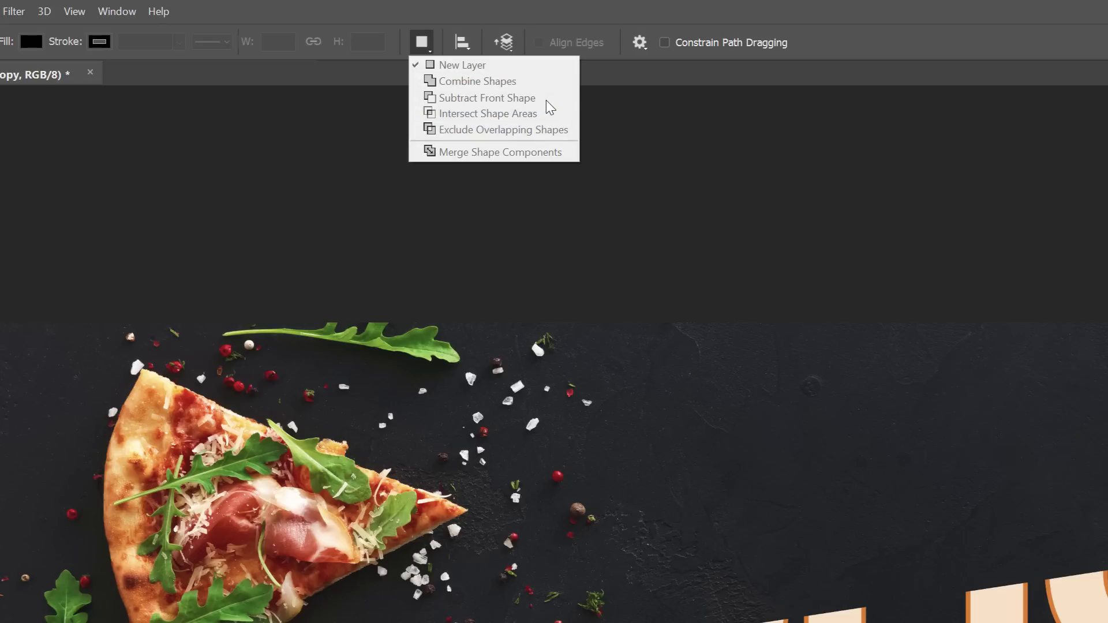
pyautogui.click(626, 82)
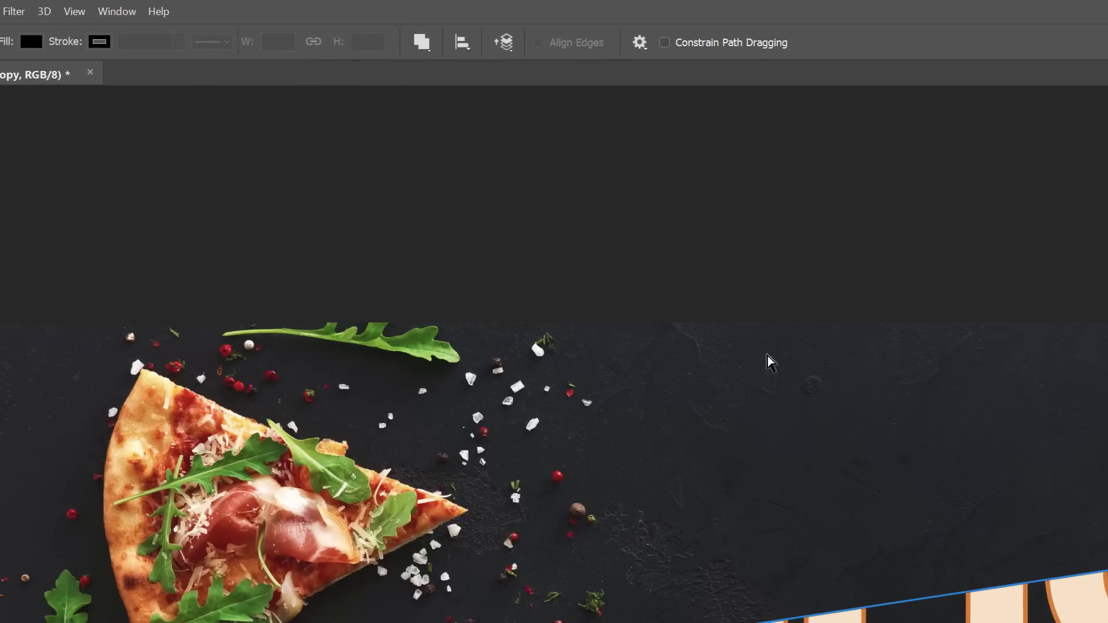
pyautogui.click(427, 49)
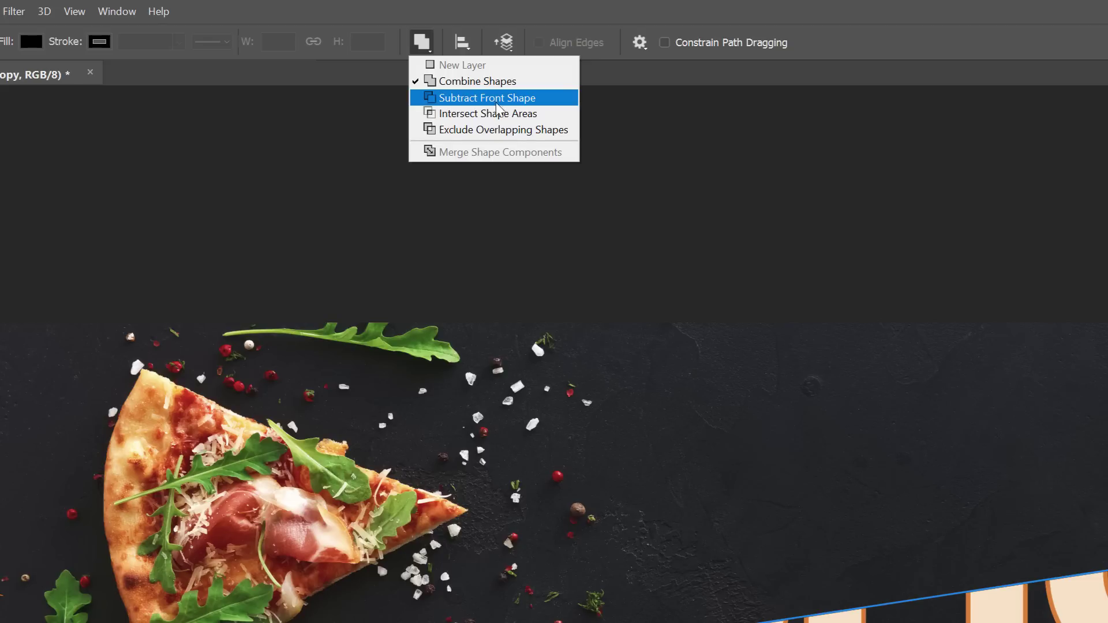
pyautogui.click(549, 96)
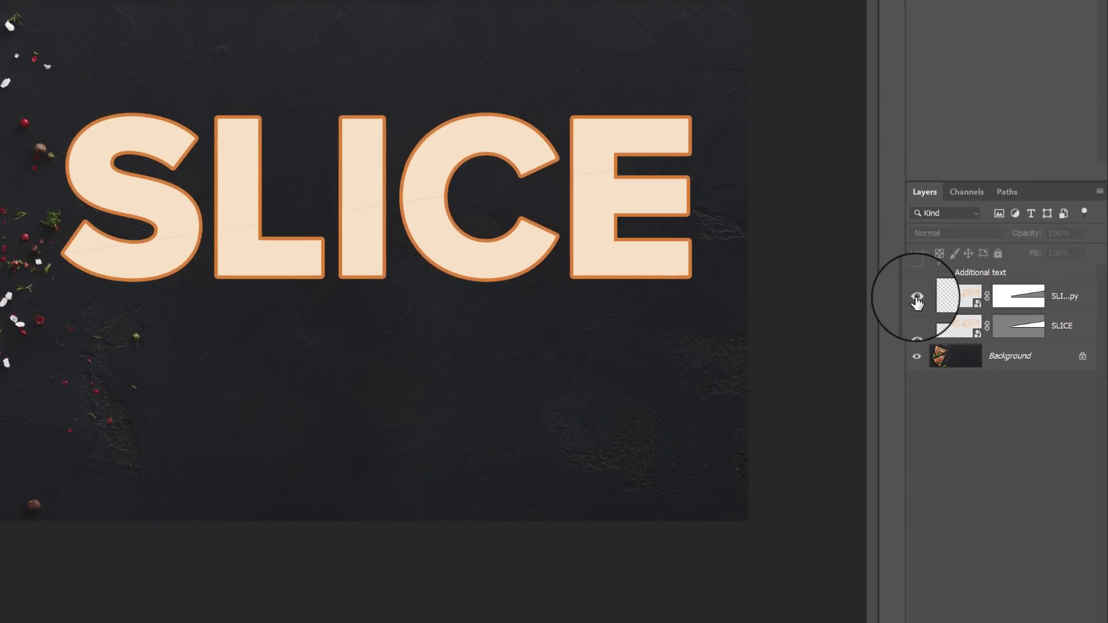
# Check each SLICE piece by toggling its visibility, leaving both layers visible.
pyautogui.click(917, 297)
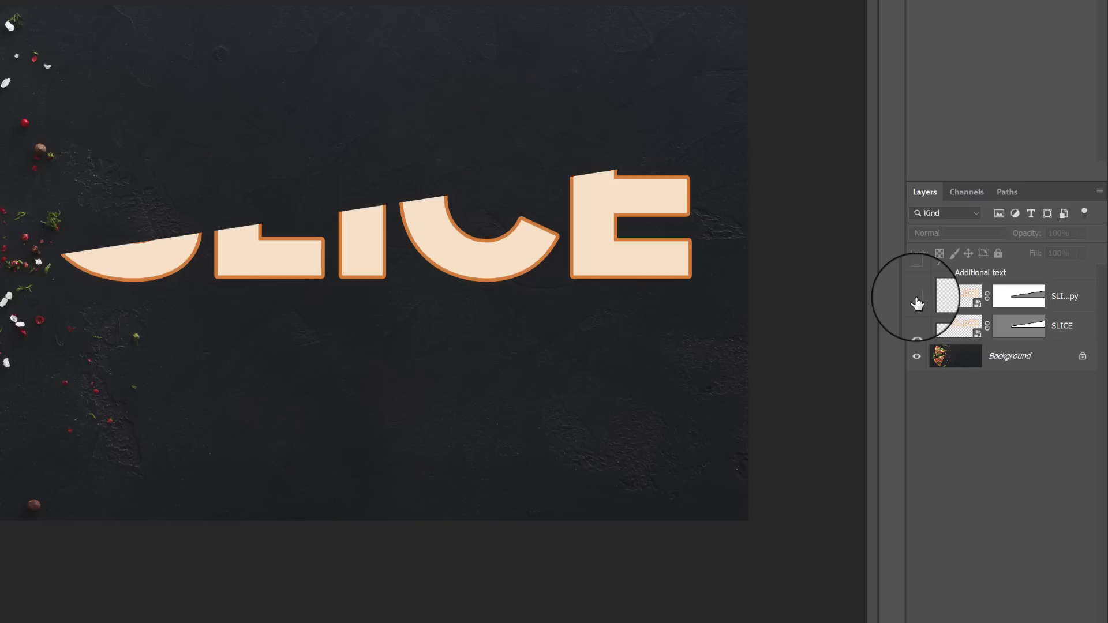
pyautogui.click(917, 299)
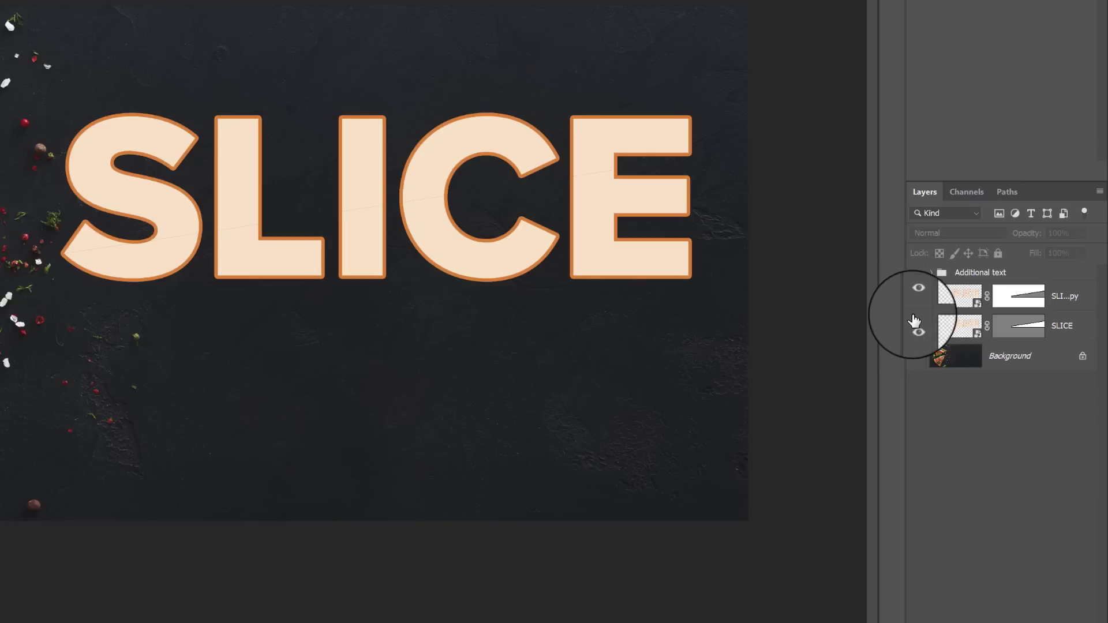
pyautogui.click(917, 328)
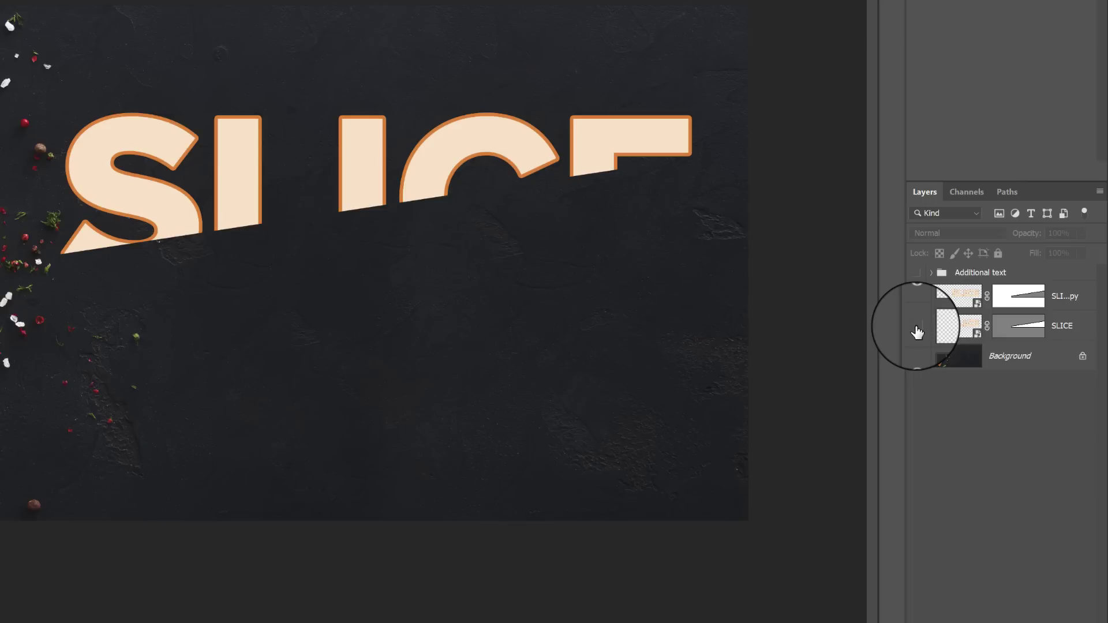
pyautogui.click(917, 328)
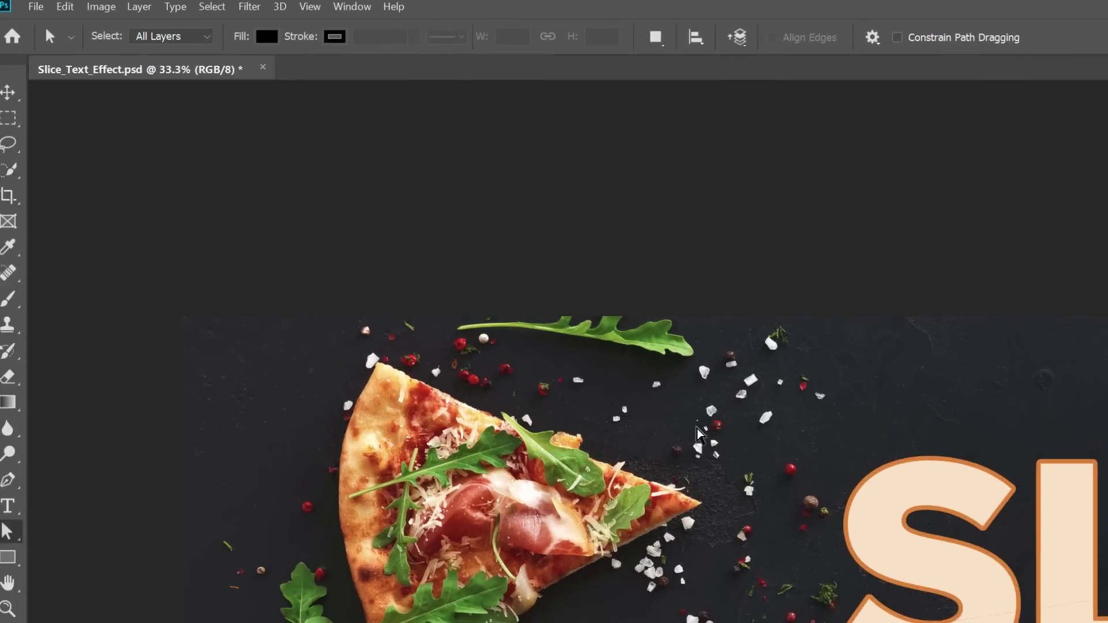
# Select the SLICE copy layer with the Move tool to reposition its slice.
pyautogui.click(29, 103)
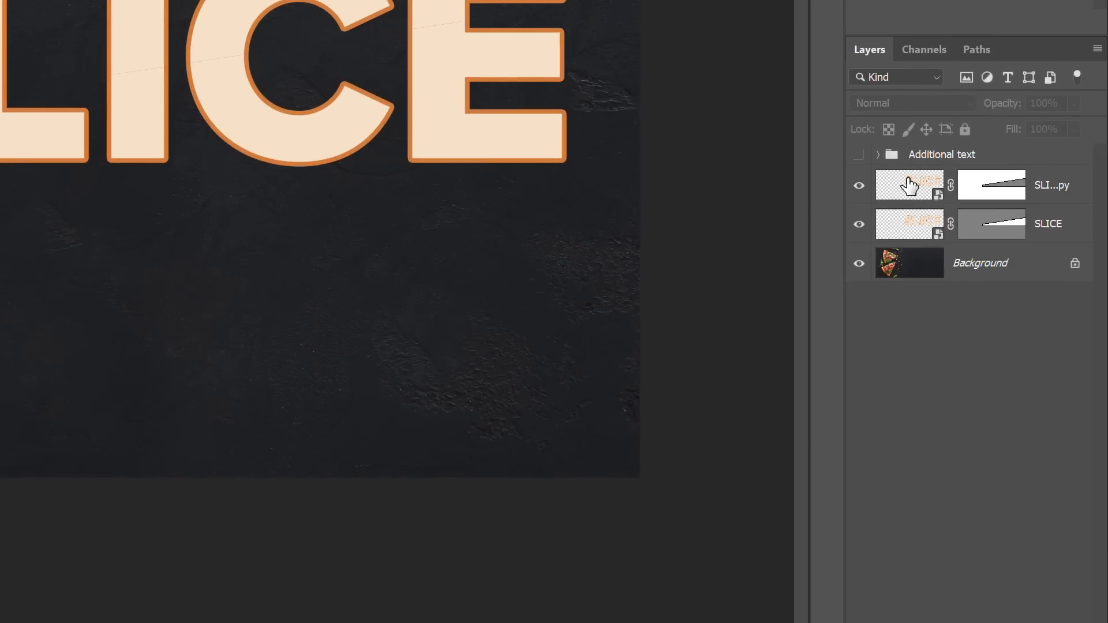
pyautogui.click(909, 185)
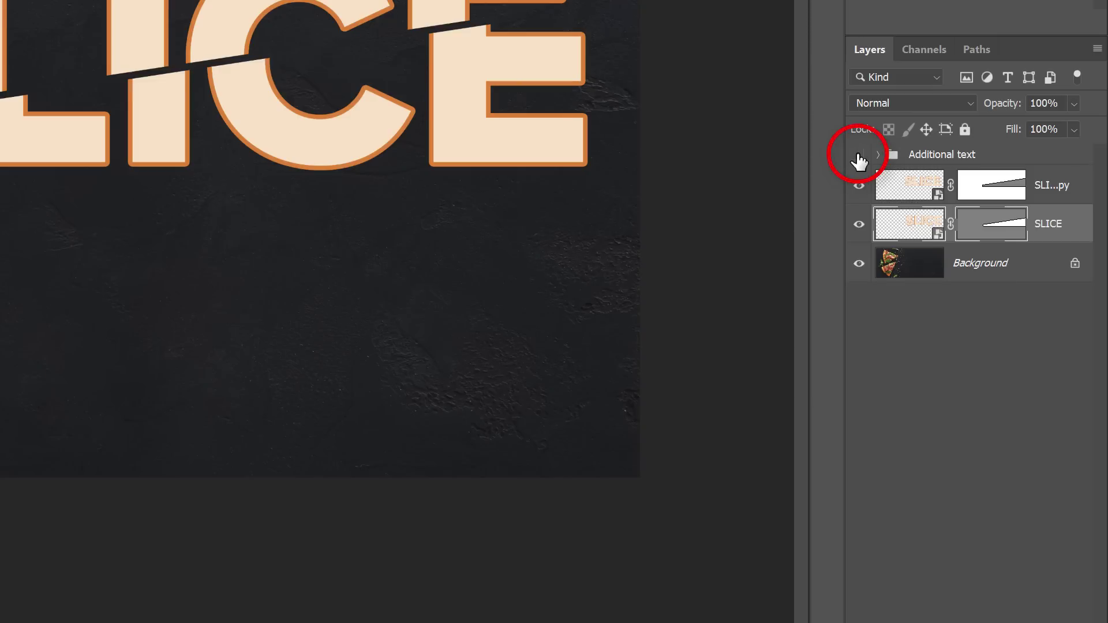
# Make the Additional text group visible, revealing GET ONE FREE! and the fine print.
pyautogui.click(859, 156)
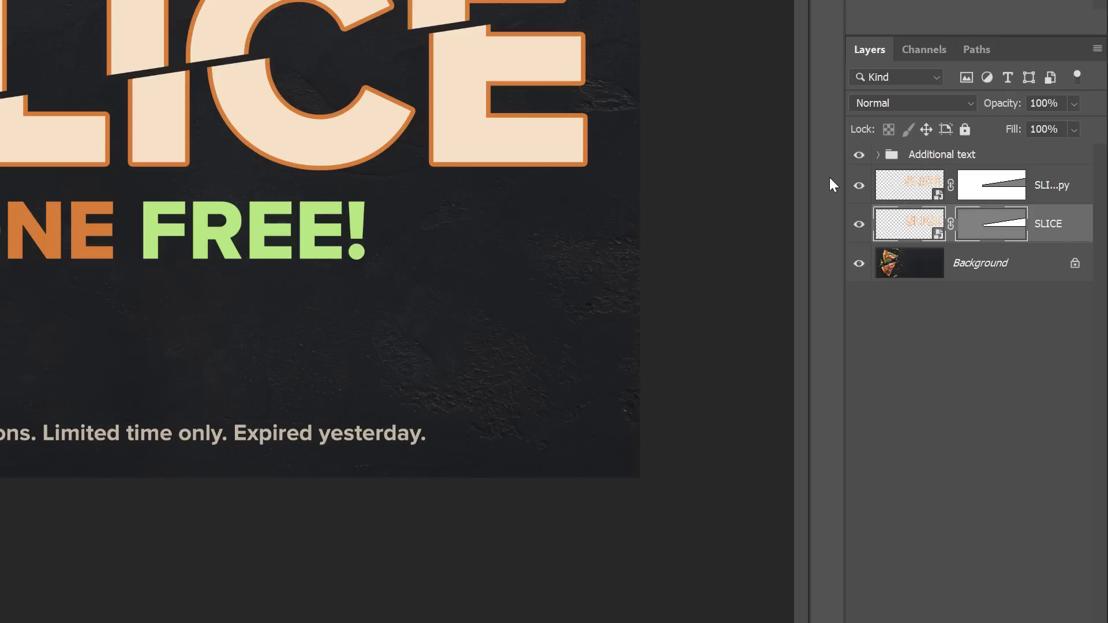
# In the SLICE copy's embedded smart object, retype the stroked text as PIZZA.
pyautogui.doubleClick(908, 185)
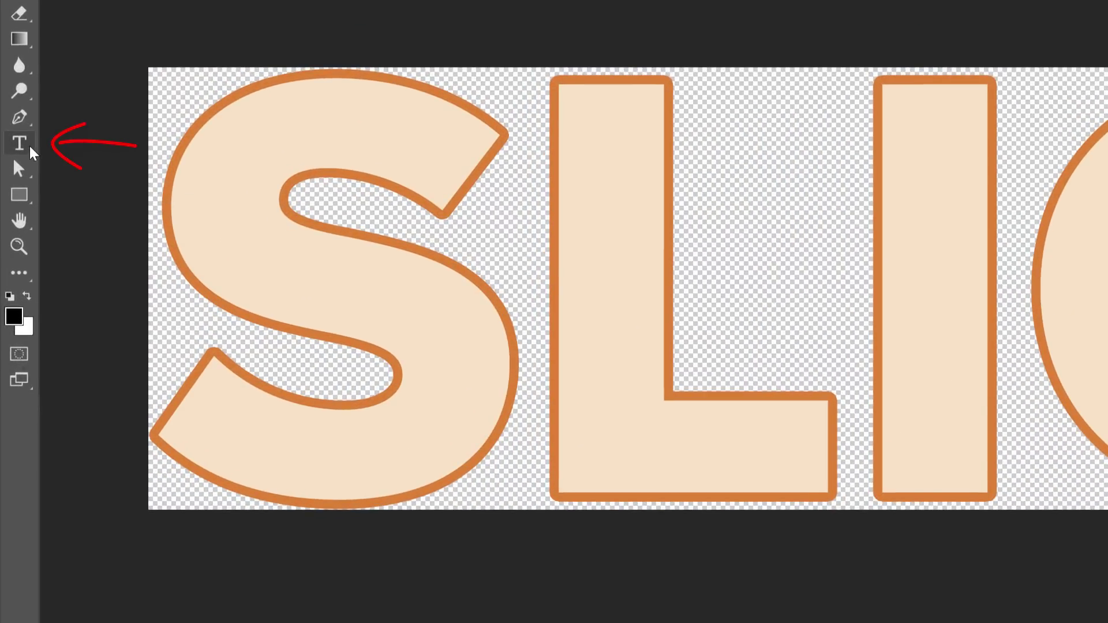
pyautogui.click(29, 146)
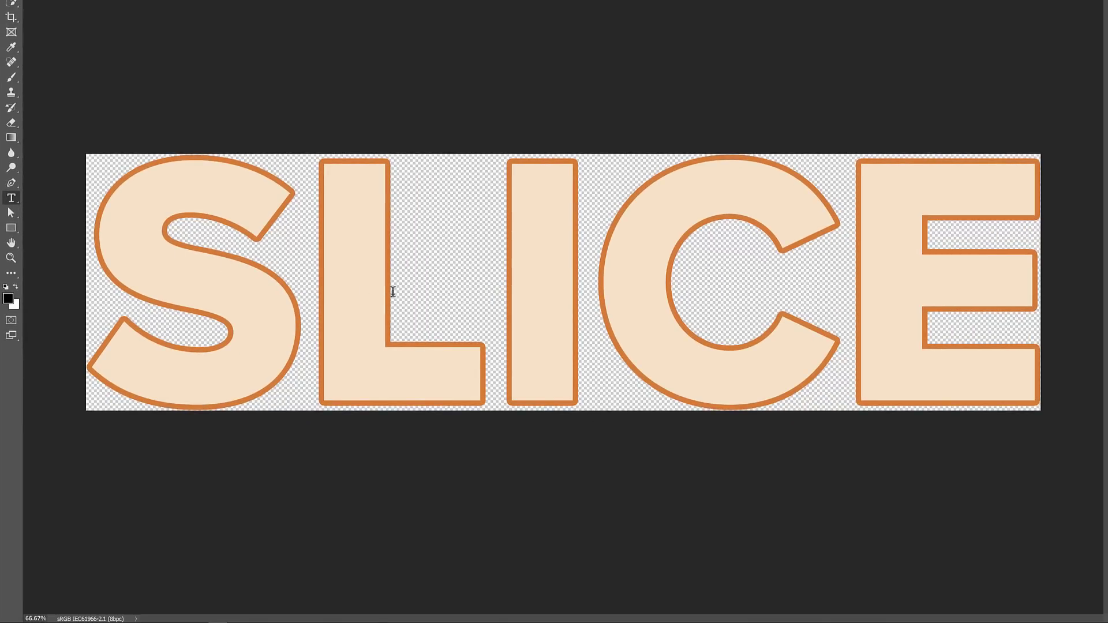
pyautogui.doubleClick(491, 281)
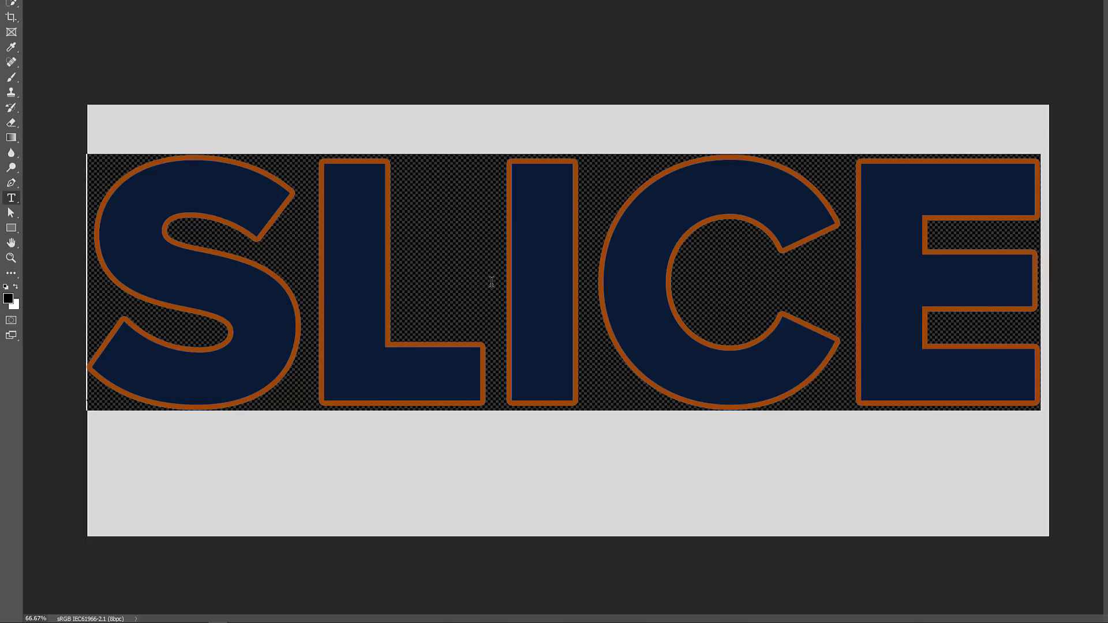
pyautogui.write('PIZZA')
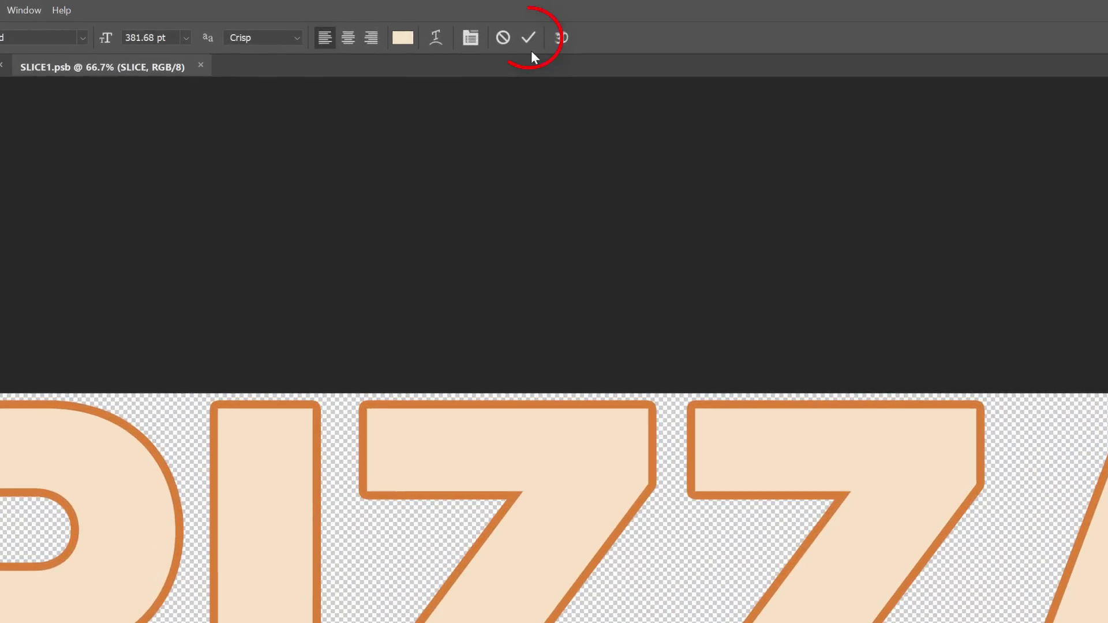
pyautogui.click(529, 38)
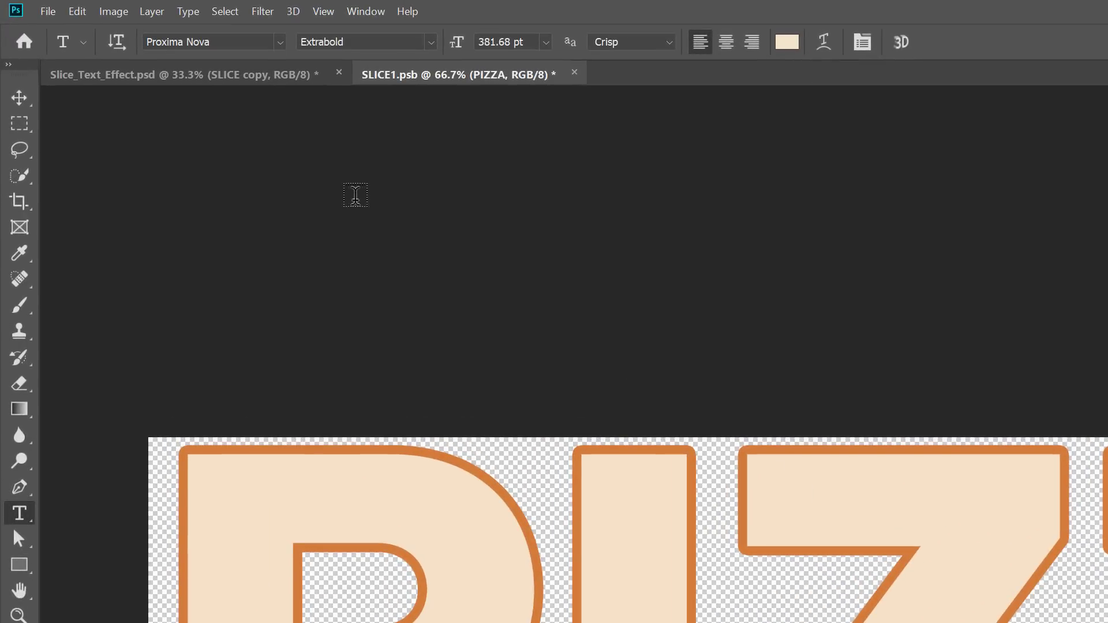
# Apply Image > Reveal All to enlarge the SLICE1.psb canvas around PIZZA.
pyautogui.click(126, 14)
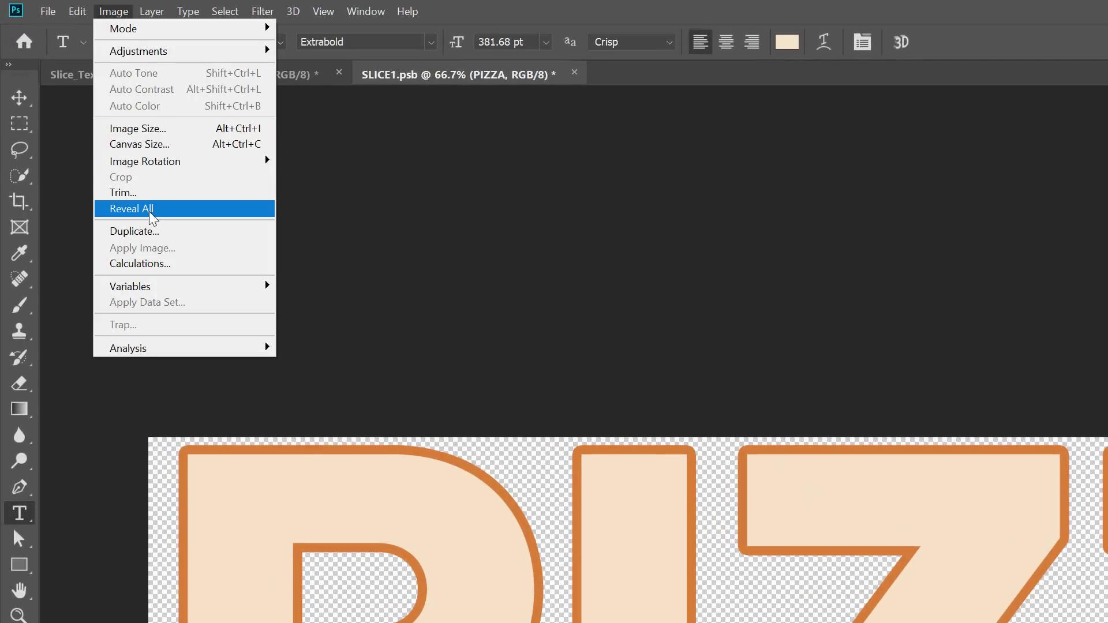
pyautogui.click(171, 214)
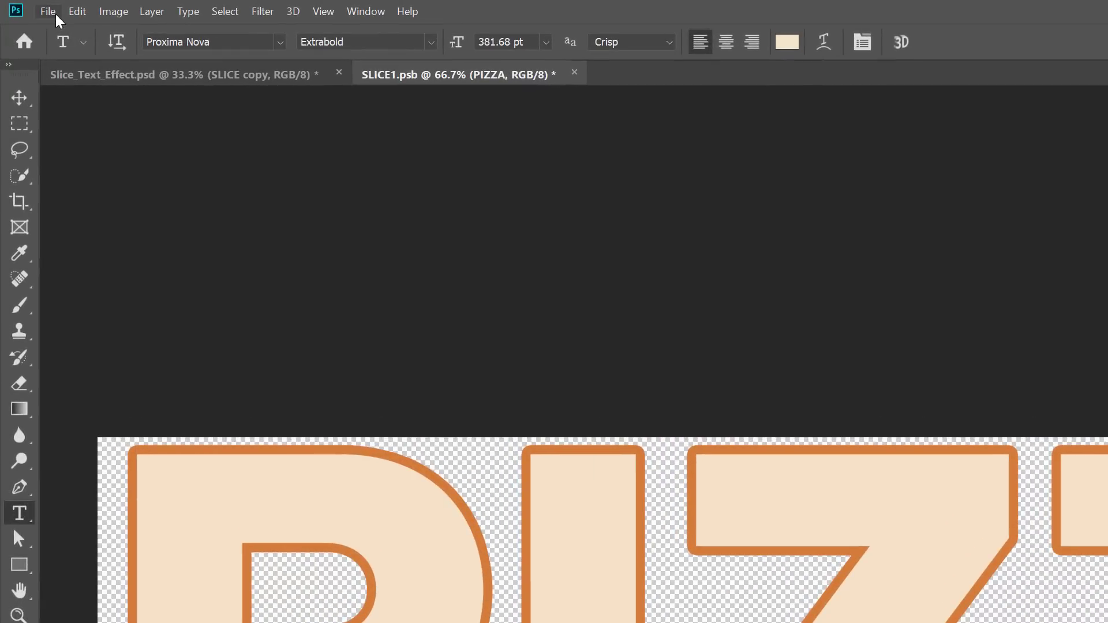
# Save SLICE1.psb and close it, returning to Slice_Text_Effect.psd.
pyautogui.click(56, 16)
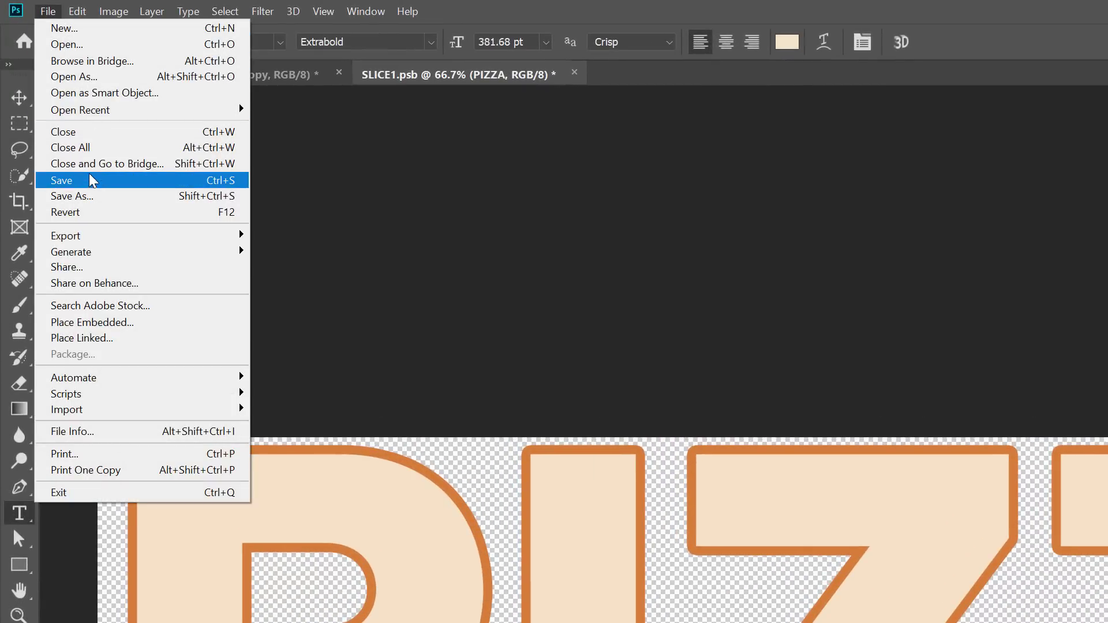
pyautogui.click(91, 180)
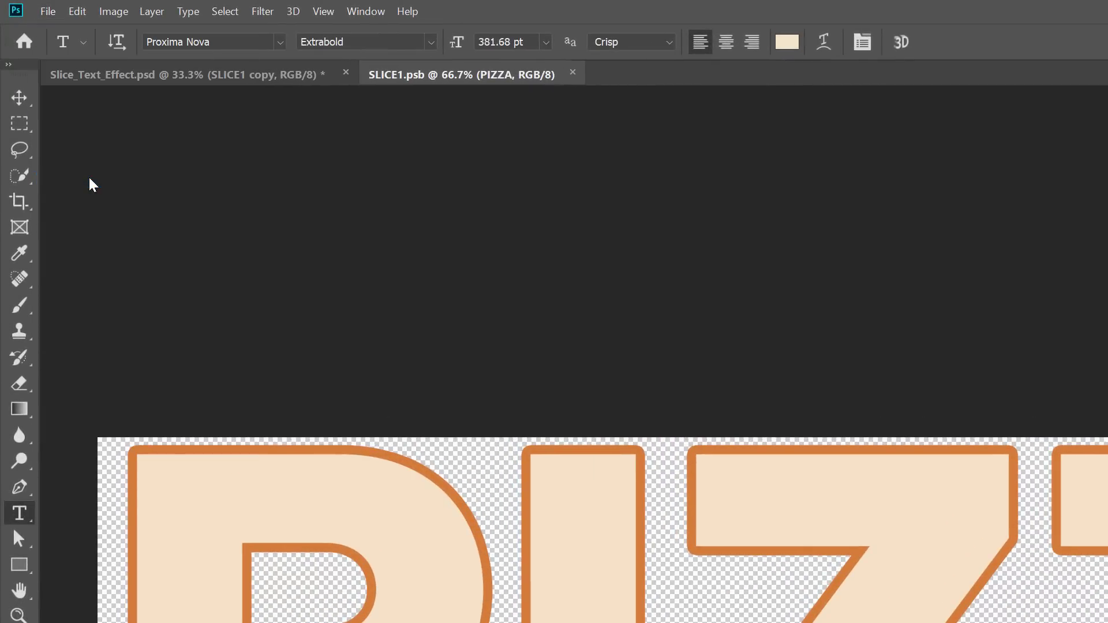
pyautogui.click(57, 17)
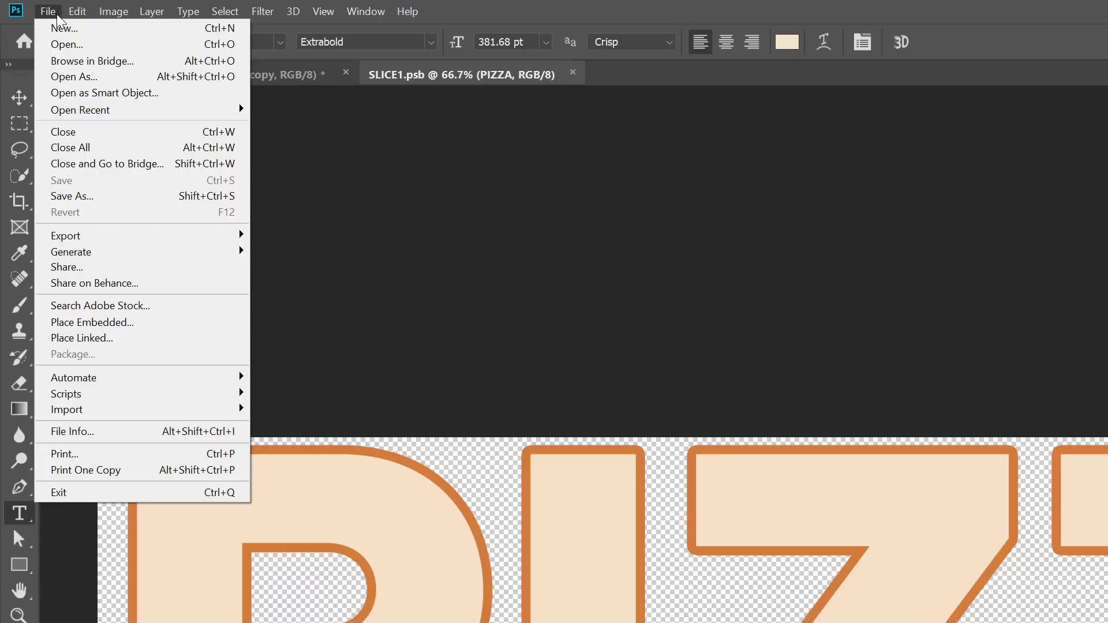
pyautogui.click(90, 134)
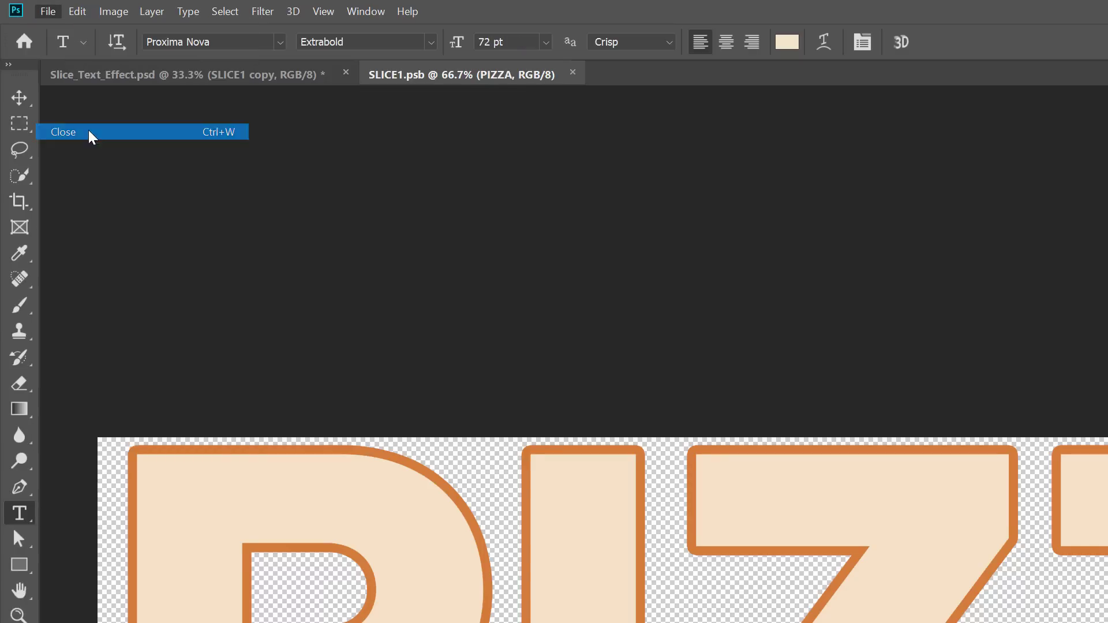